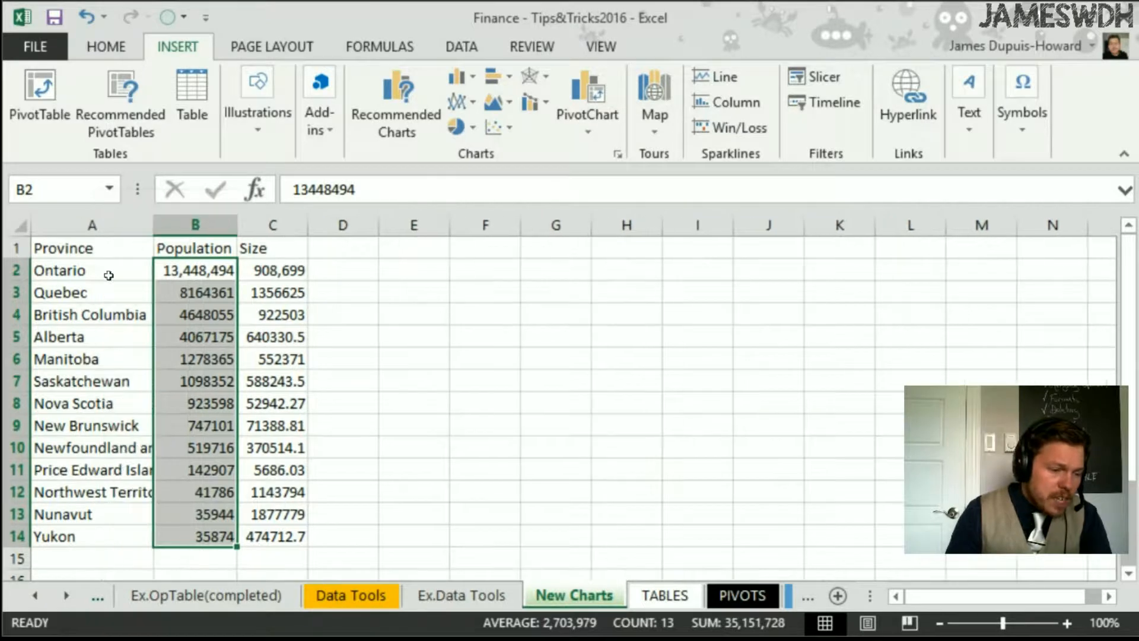
Step: Auto-fit the Province column so the longest province names show in full
left_click(109, 273)
double_click(158, 225)
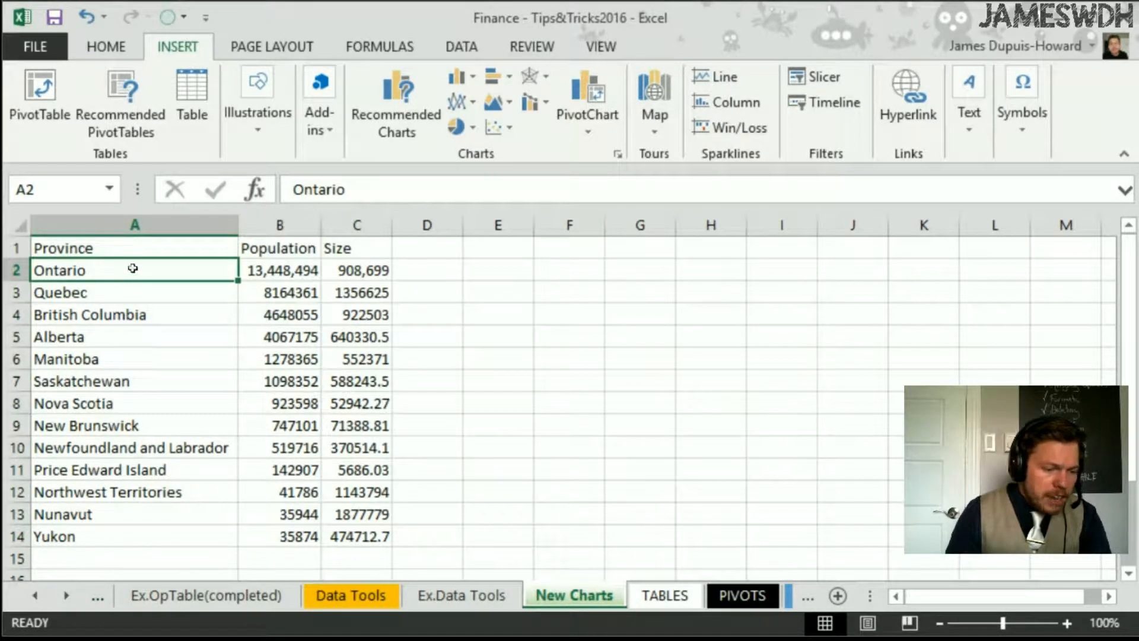
left_click(144, 290)
left_click_drag(273, 268, 265, 537)
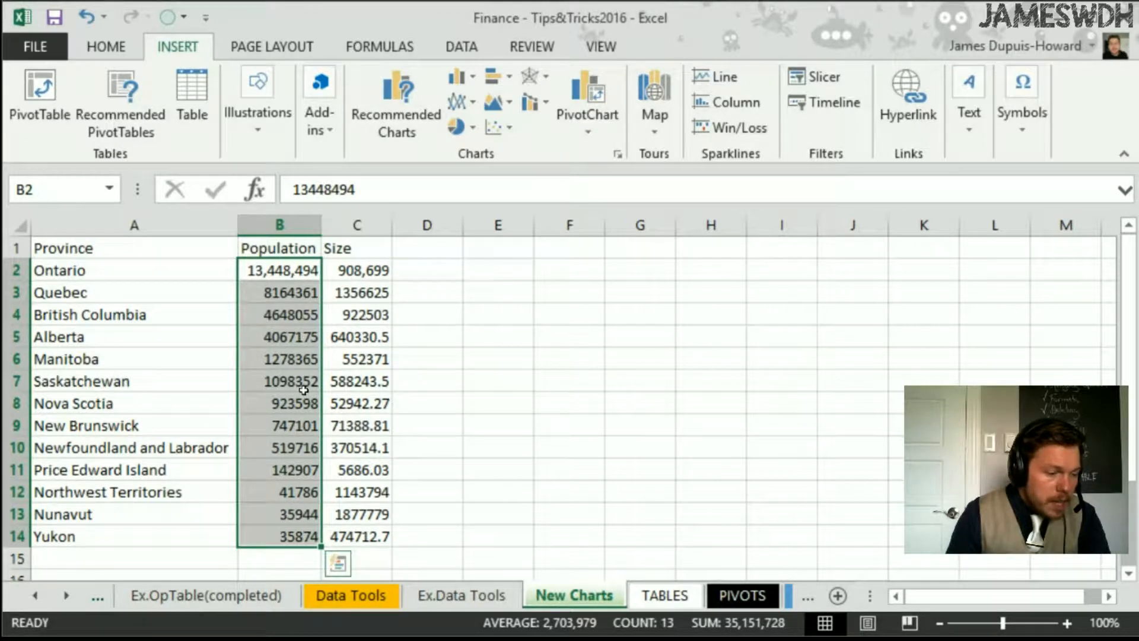
left_click_drag(262, 313, 288, 335)
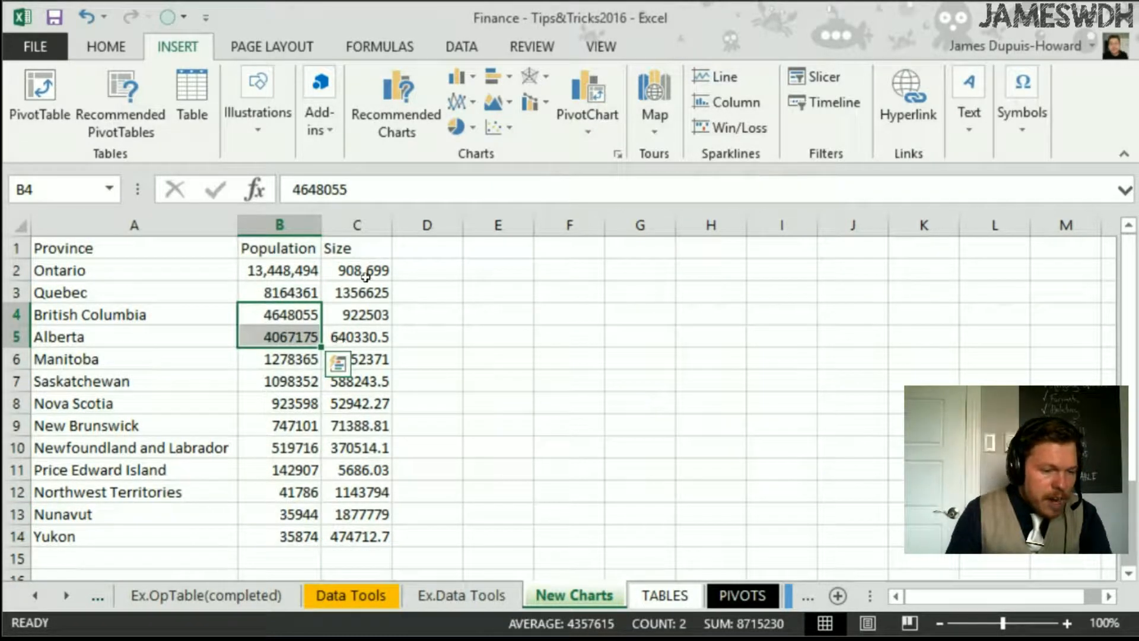
Step: Auto-fit the Size column so its values display completely
left_click_drag(366, 274, 370, 536)
left_click_drag(392, 224, 362, 225)
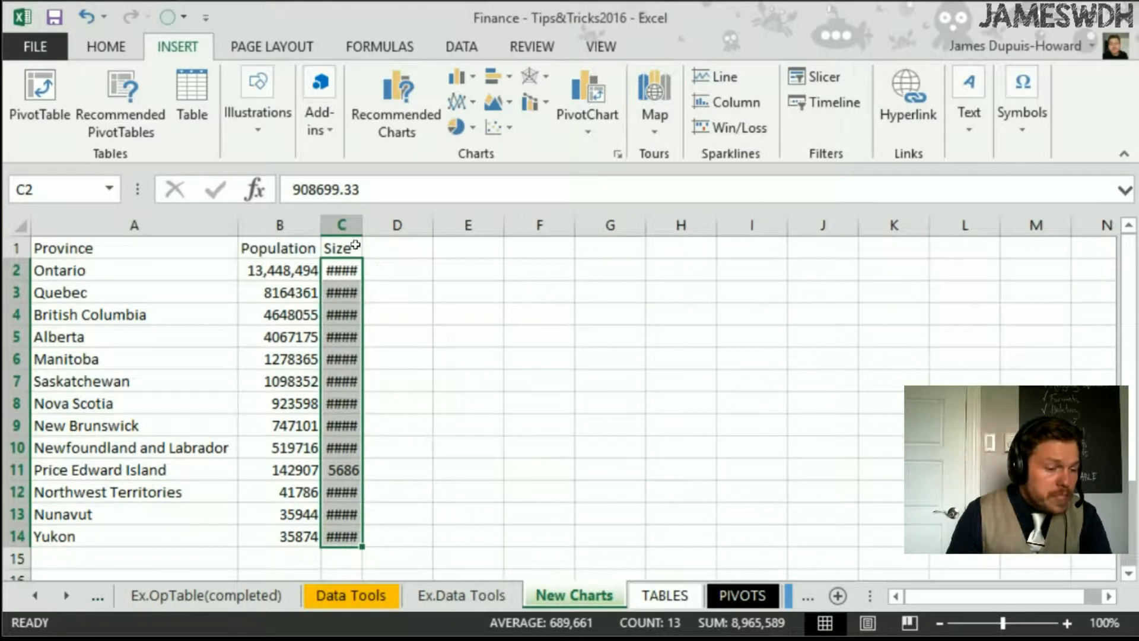
double_click(363, 225)
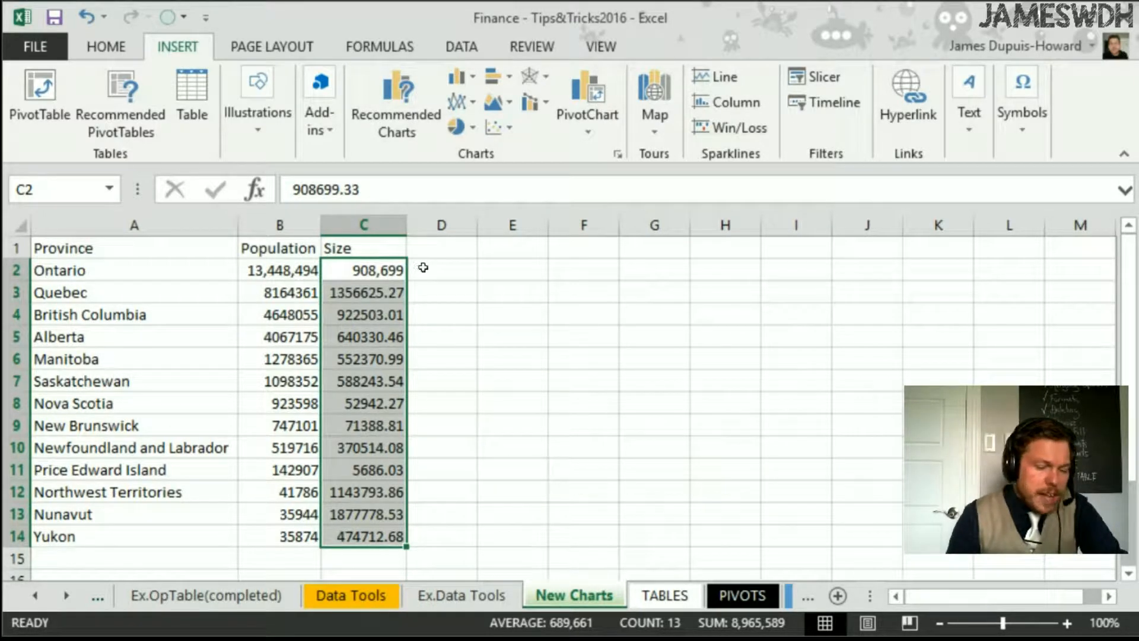
Step: Launch Power Map from the province data in A1:C14, enabling the Power Map add-in
left_click(167, 280)
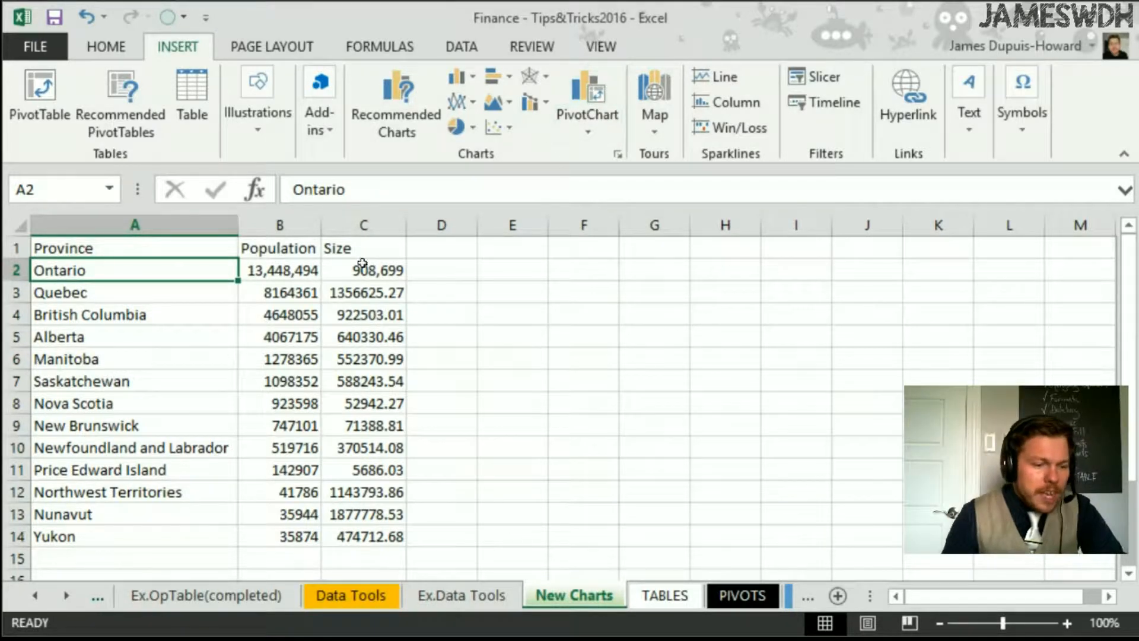
left_click_drag(159, 248, 356, 536)
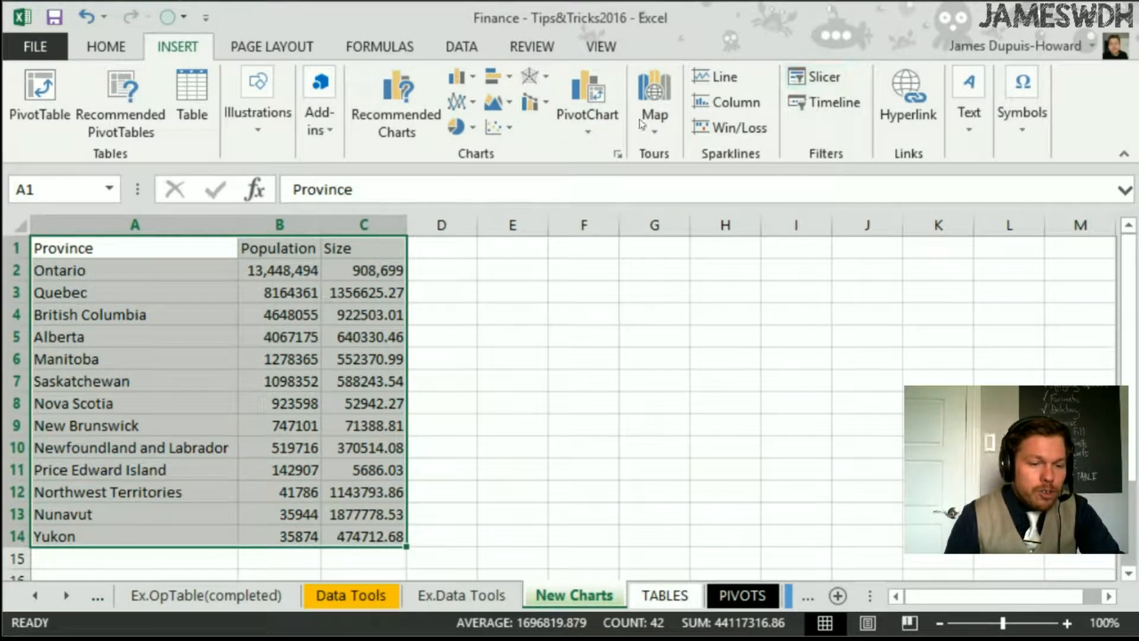
left_click(663, 135)
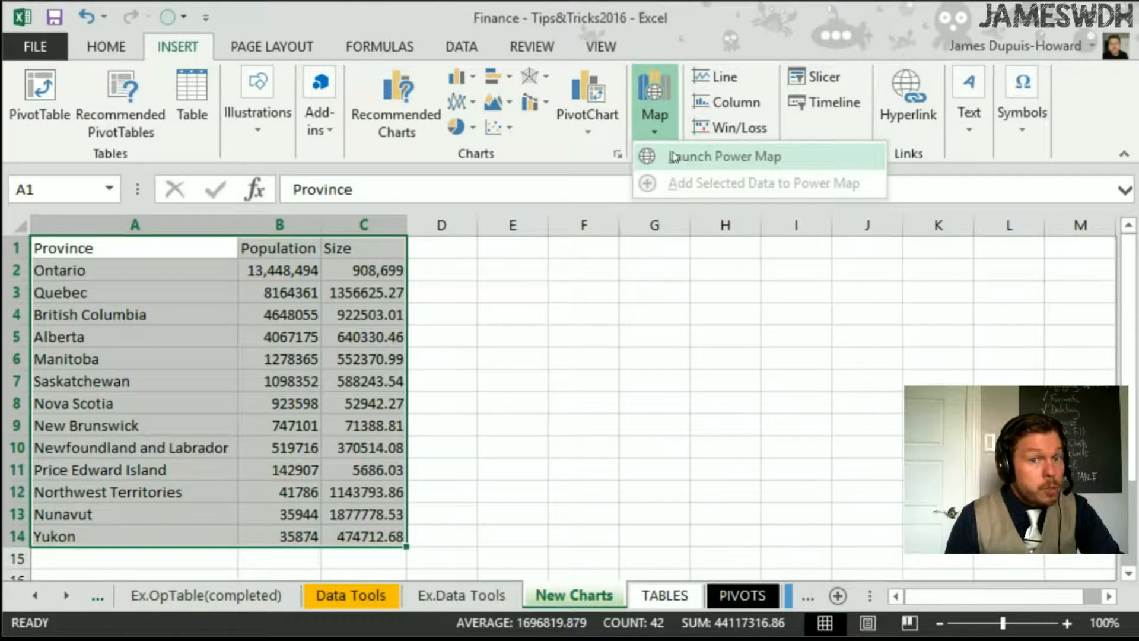
left_click(673, 157)
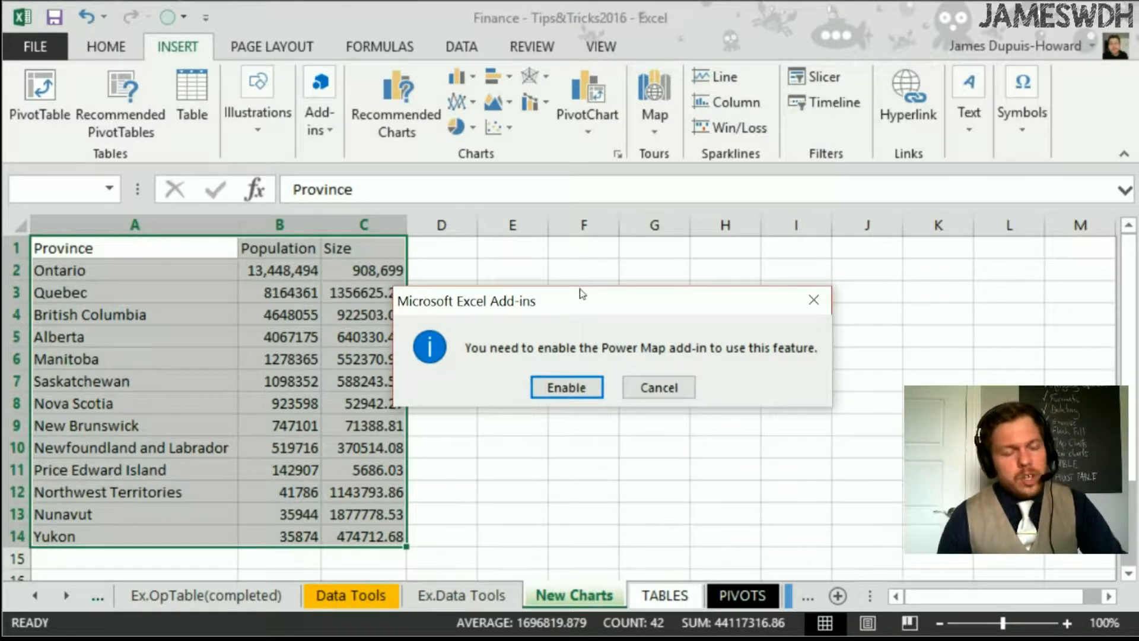
left_click(566, 387)
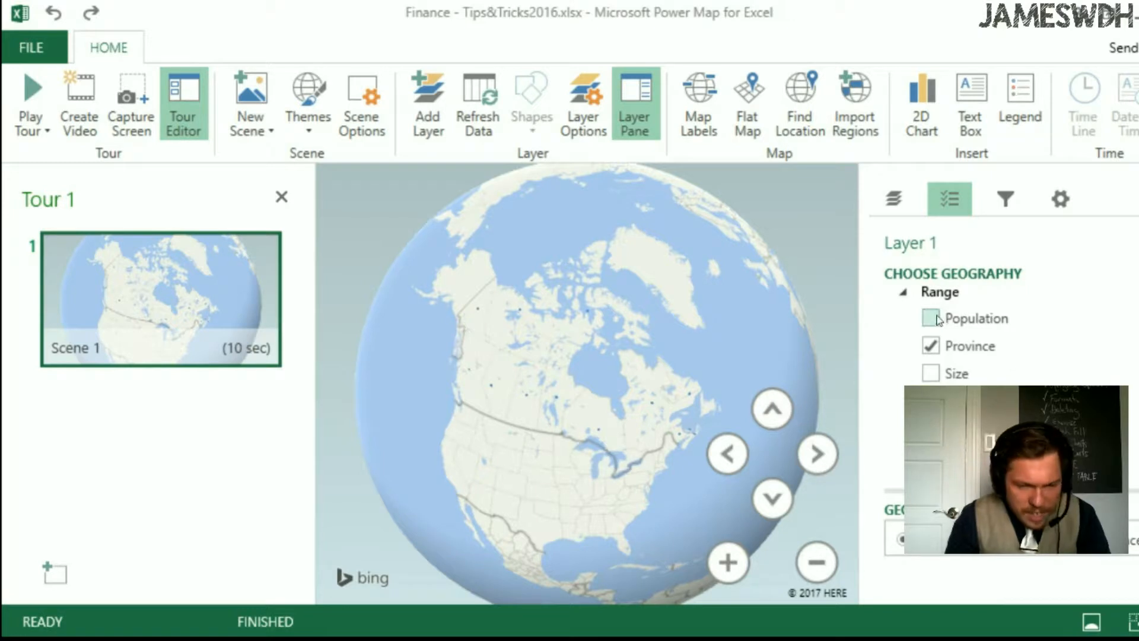
Step: Look through Layer 1's layer list, field list, filter and settings views
left_click(891, 243)
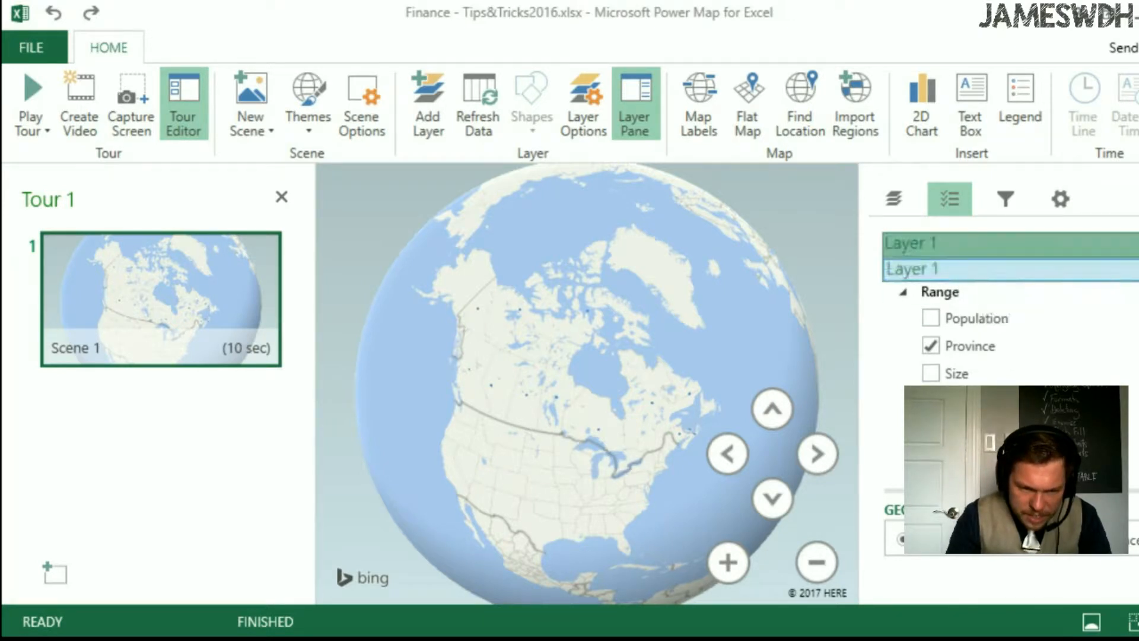
left_click(891, 243)
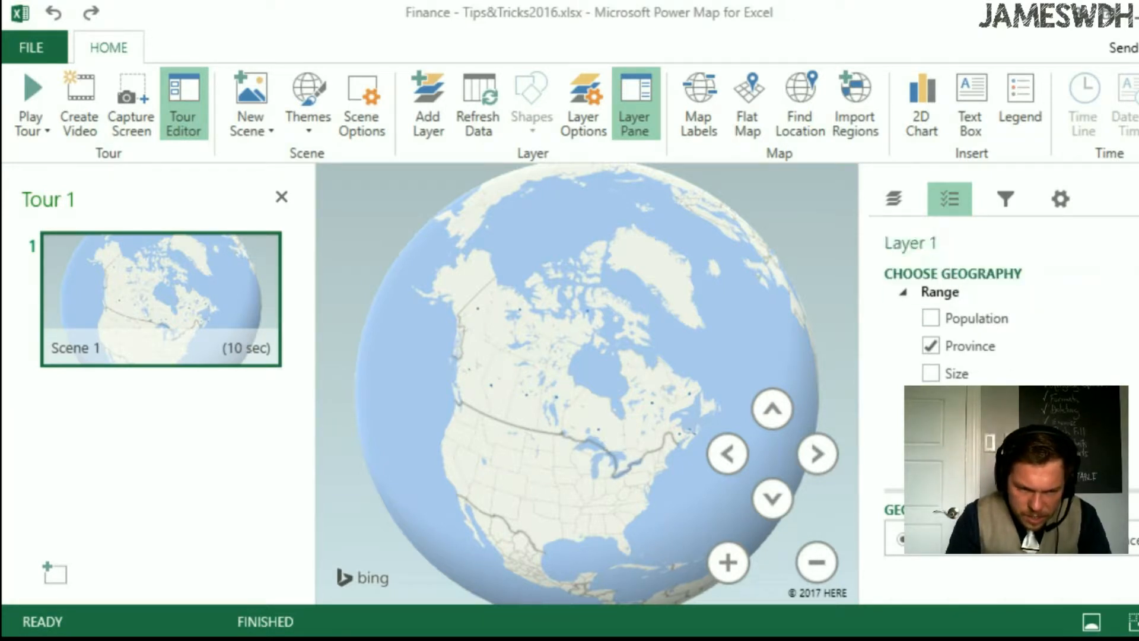
left_click(894, 200)
left_click(949, 200)
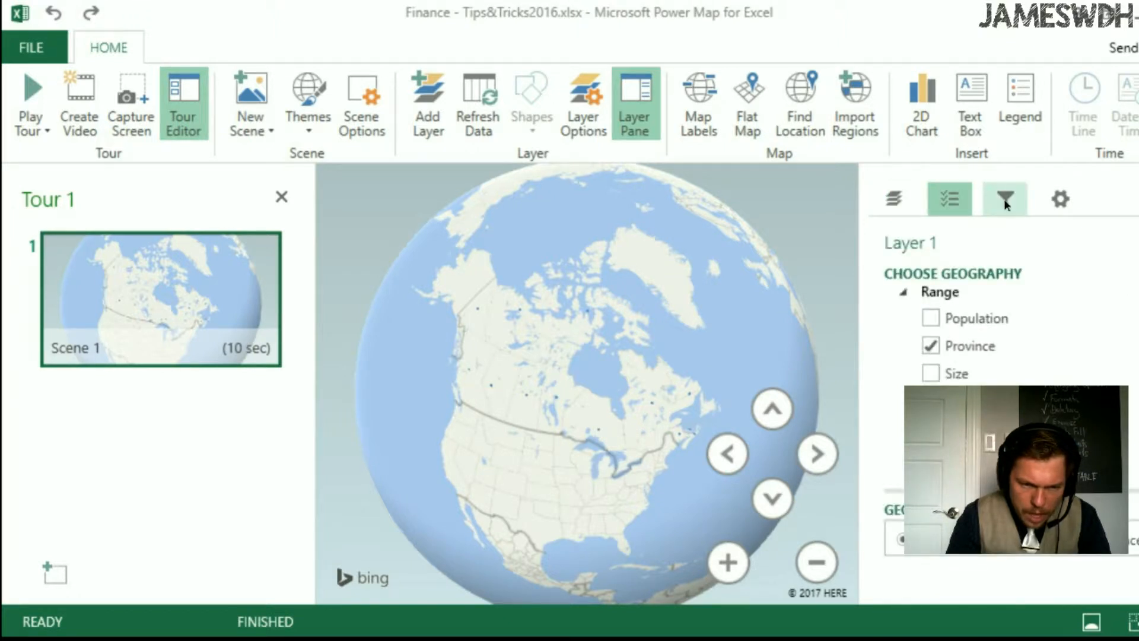
left_click(1004, 200)
left_click(1059, 200)
left_click(943, 201)
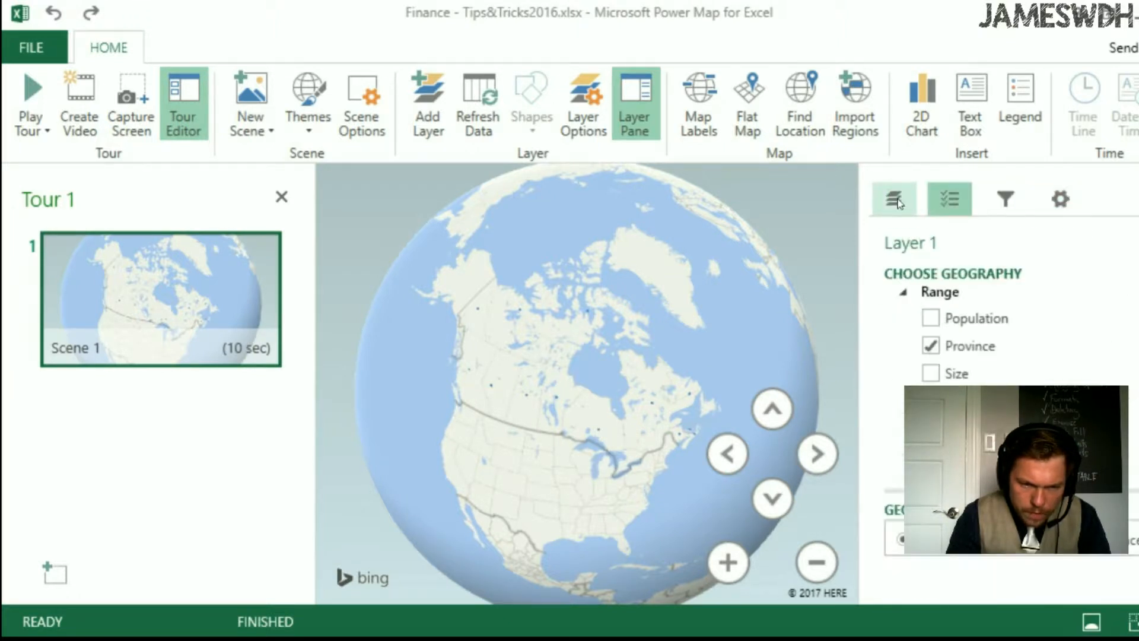
left_click(894, 200)
left_click(947, 205)
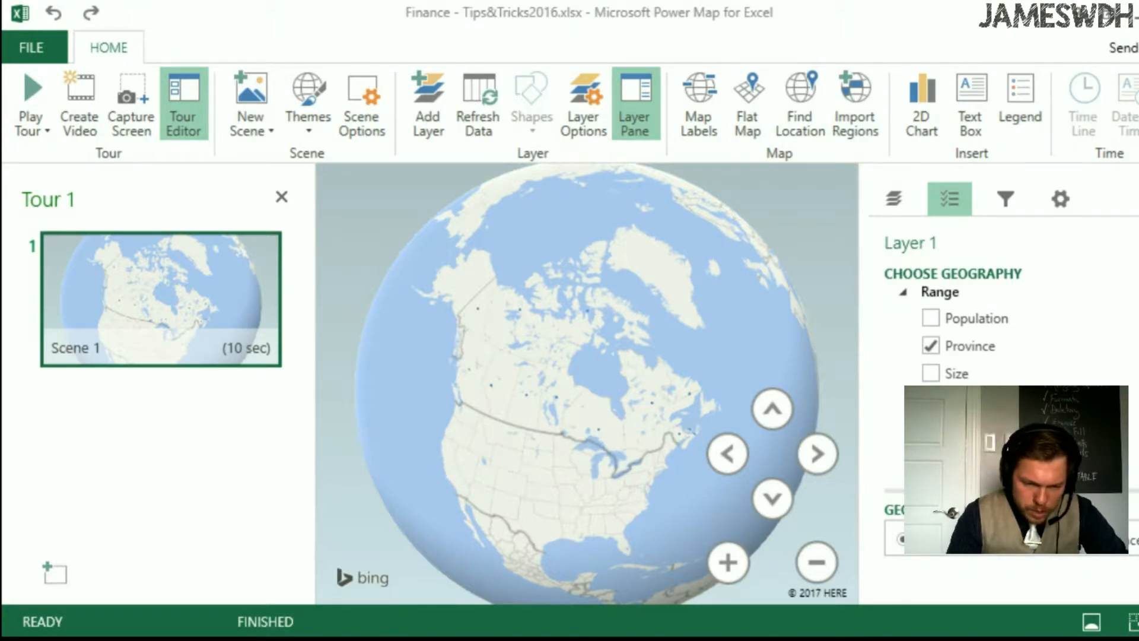
Step: Accept Province as the State/Province geography and proceed to Layer 1's data fields
mouse_move(1002, 491)
left_mouse_down()
mouse_move(1002, 392)
mouse_move(1002, 471)
left_mouse_up()
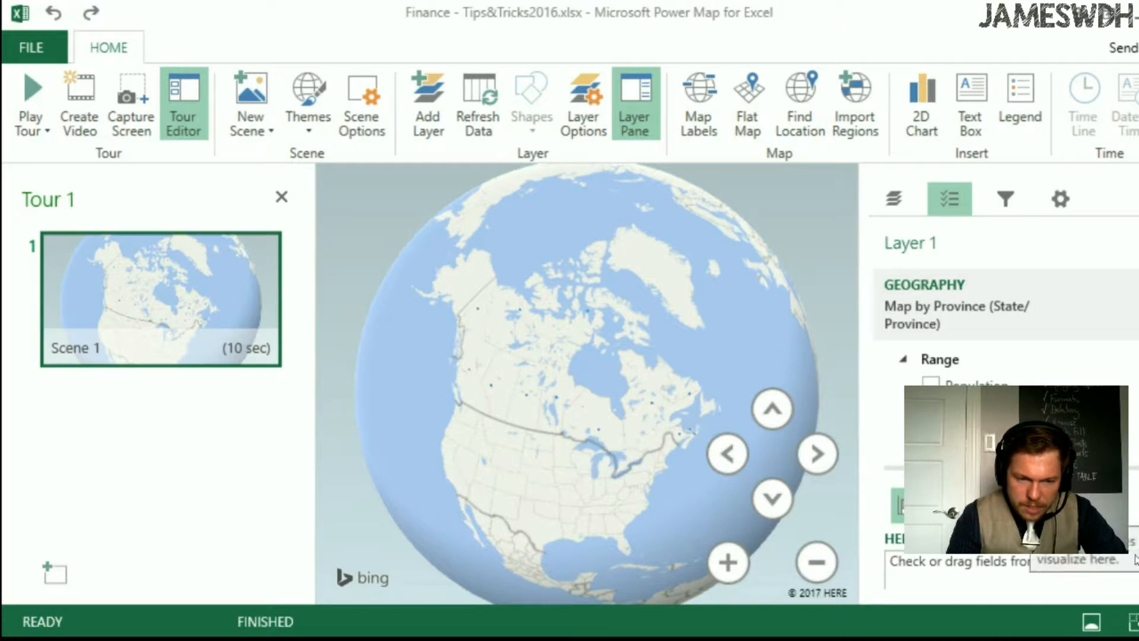
scroll(1008, 534, "down", 2)
scroll(1003, 521, "up", 2)
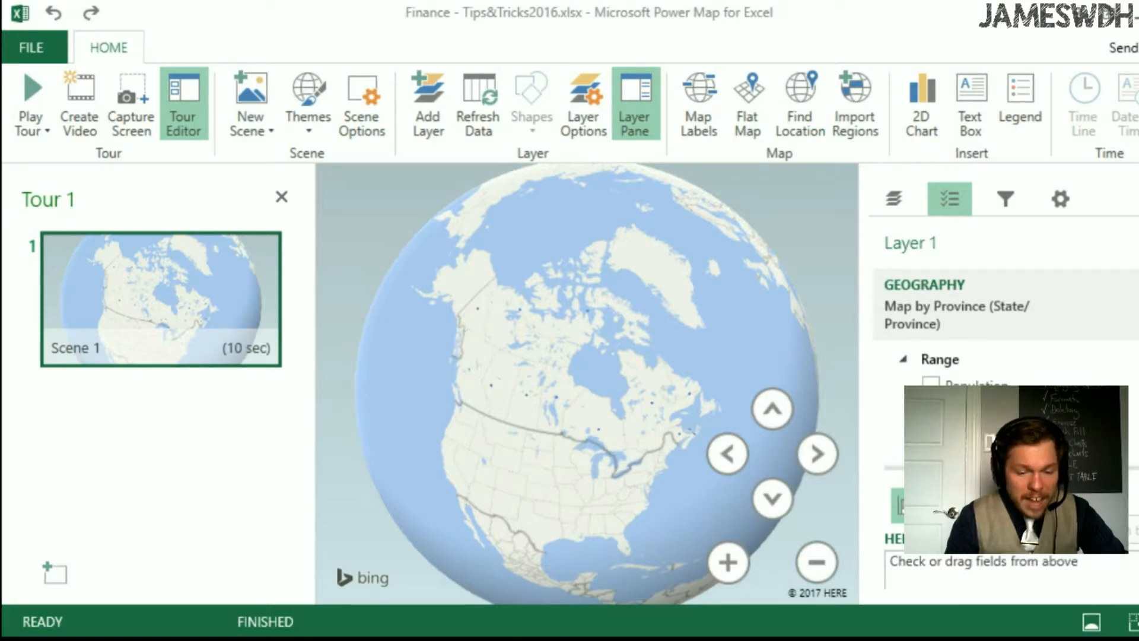
Step: Move the map window to expose the chart types, switch Layer 1 to the Region visualization, and maximize the window again
double_click(811, 16)
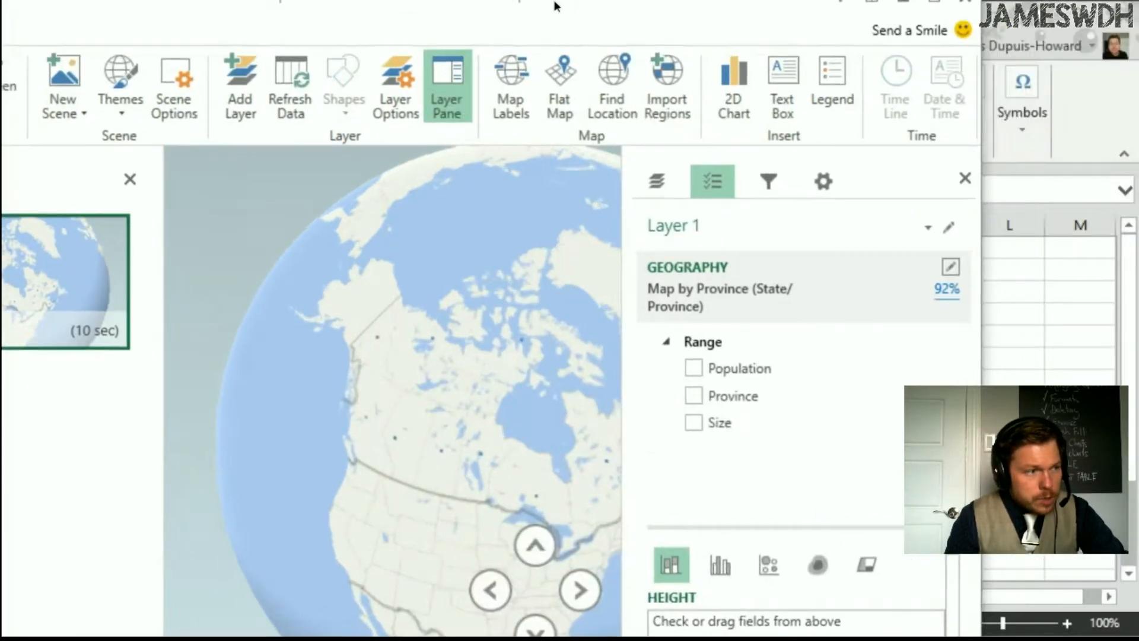
double_click(451, 6)
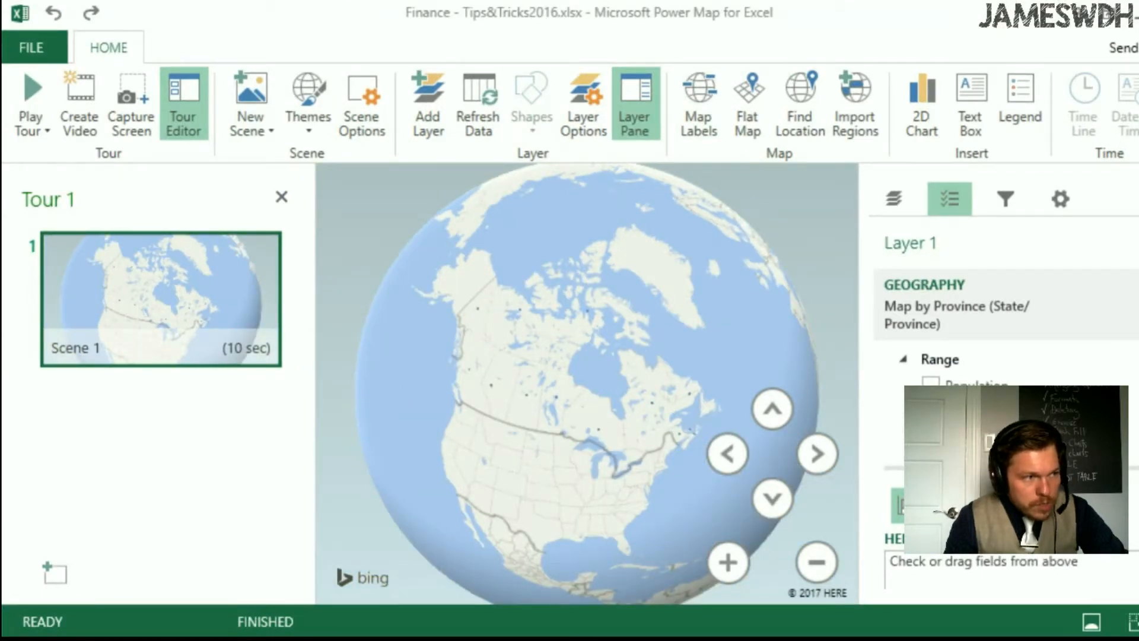
double_click(873, 29)
left_click_drag(874, 28, 581, 40)
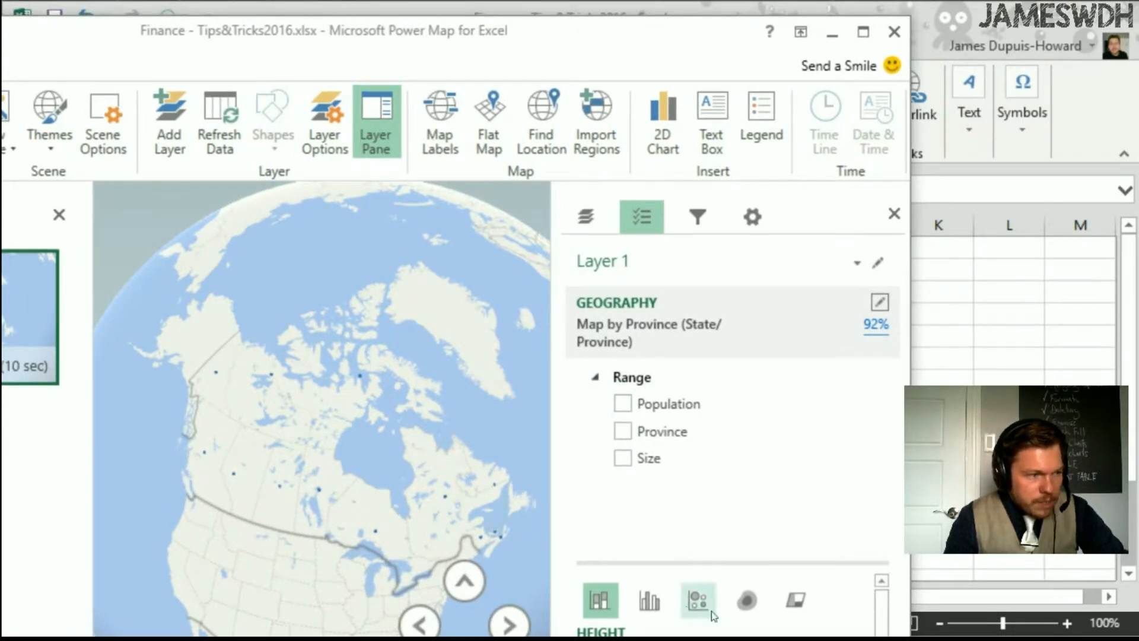
left_click(797, 601)
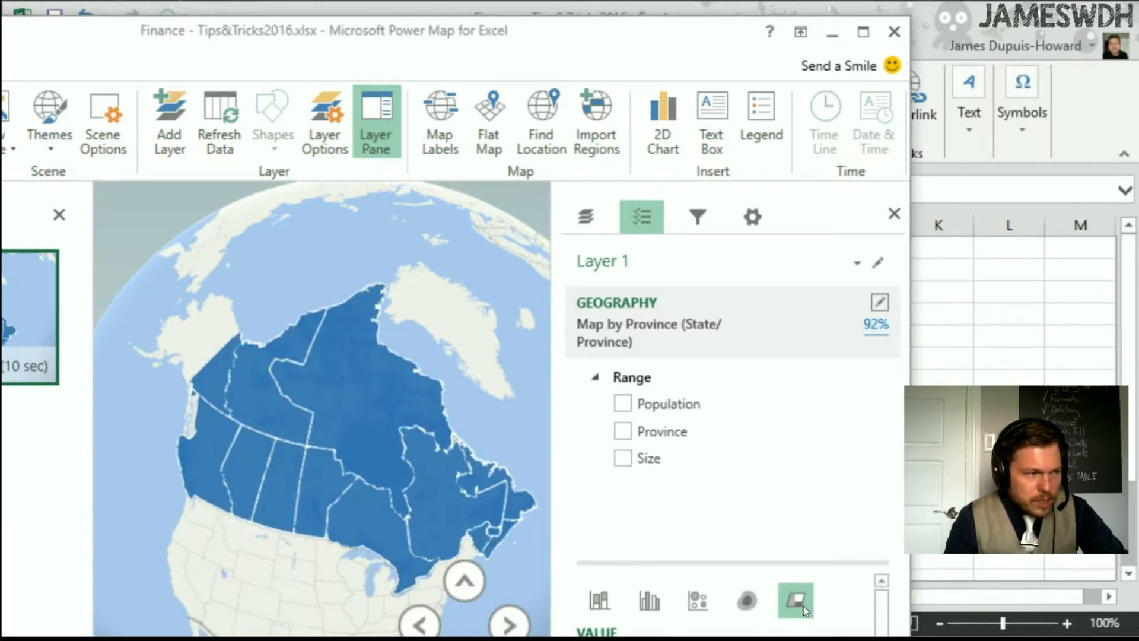
left_click(862, 32)
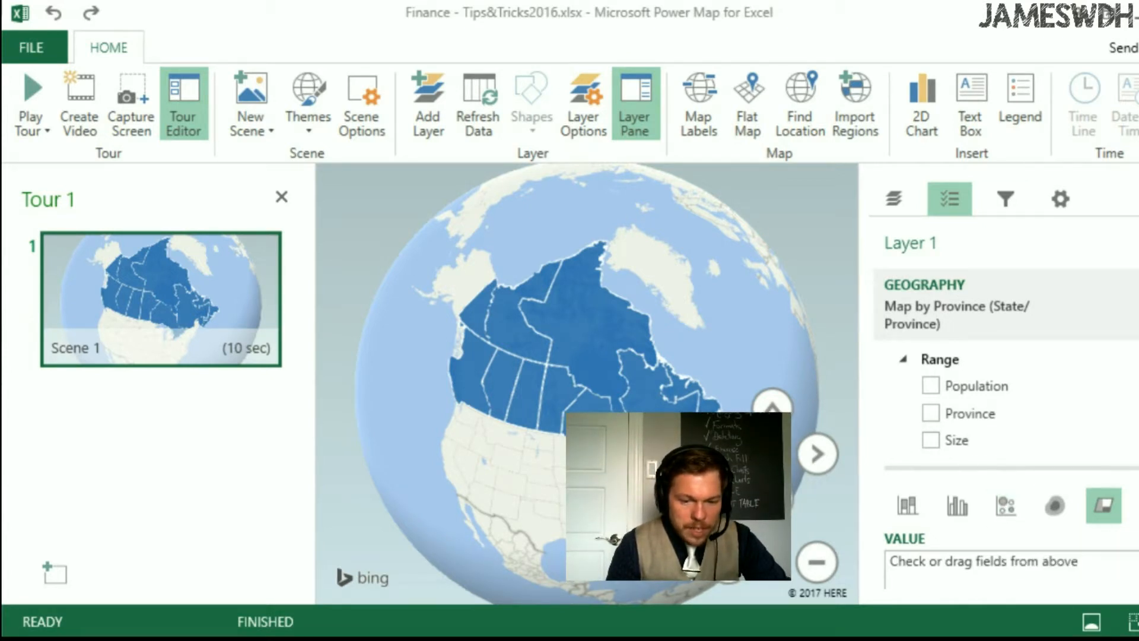
Step: Shade the provinces by Population, and shrink the legend and place it in the map's lower-left corner
scroll(1103, 522, "down", 1)
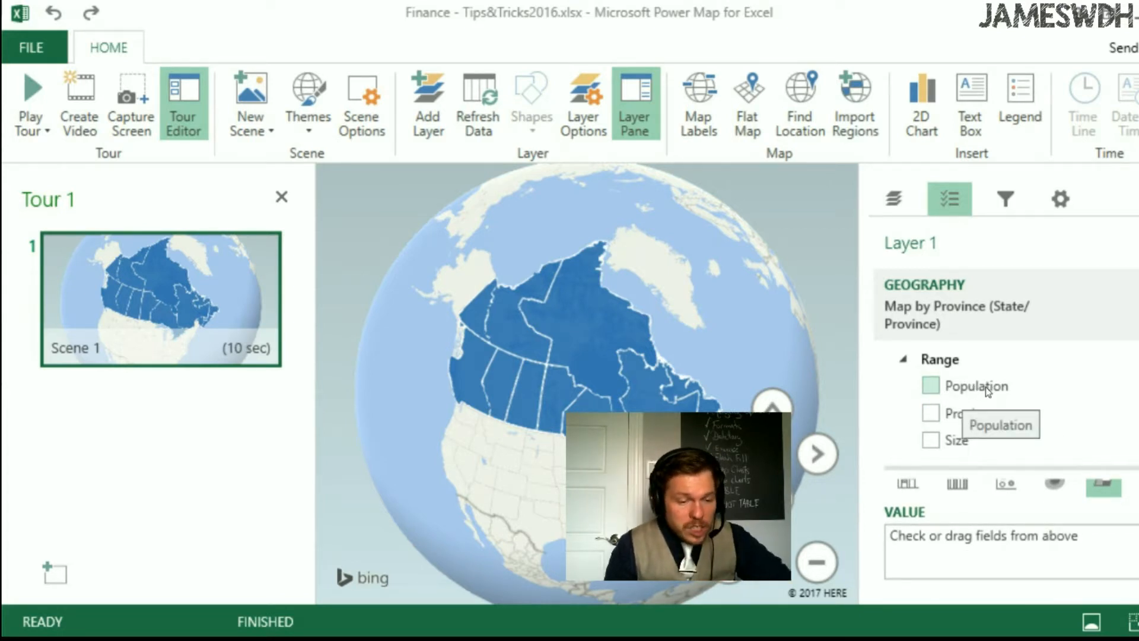
left_click_drag(985, 392, 978, 549)
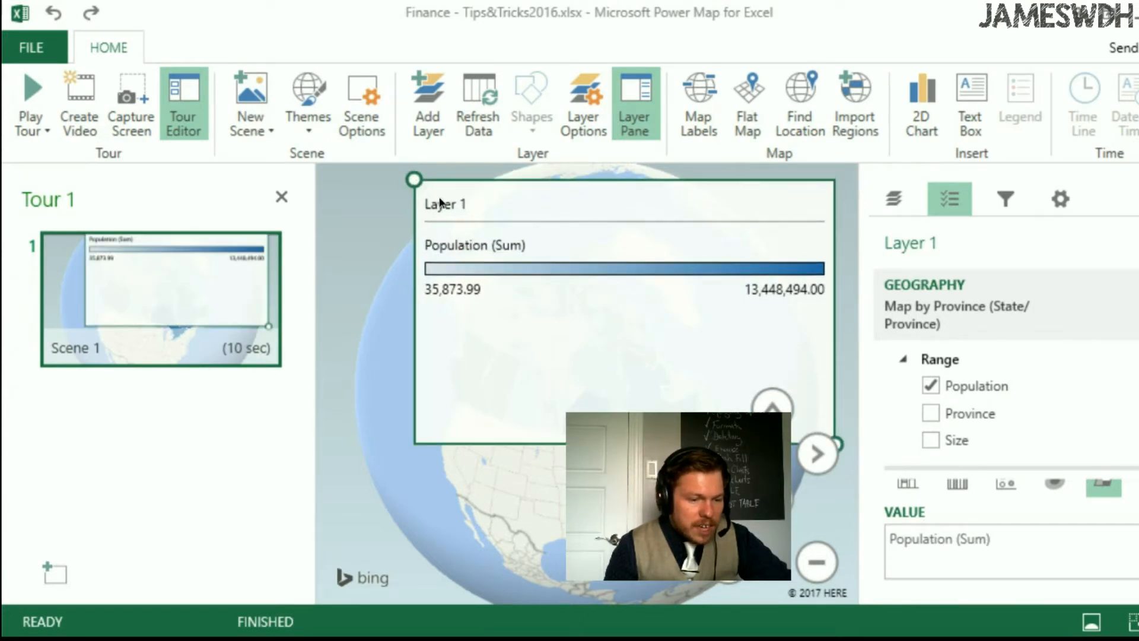
left_click_drag(410, 177, 378, 468)
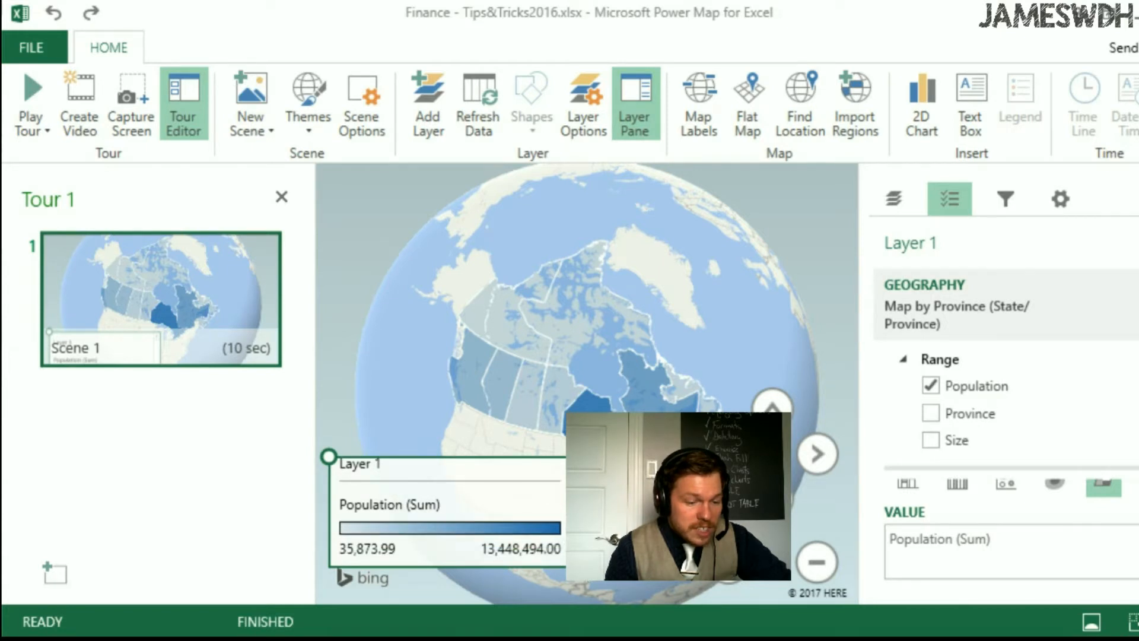
left_click_drag(585, 566, 600, 591)
mouse_move(519, 482)
left_mouse_down()
mouse_move(527, 488)
mouse_move(515, 487)
left_mouse_up()
left_click(513, 394)
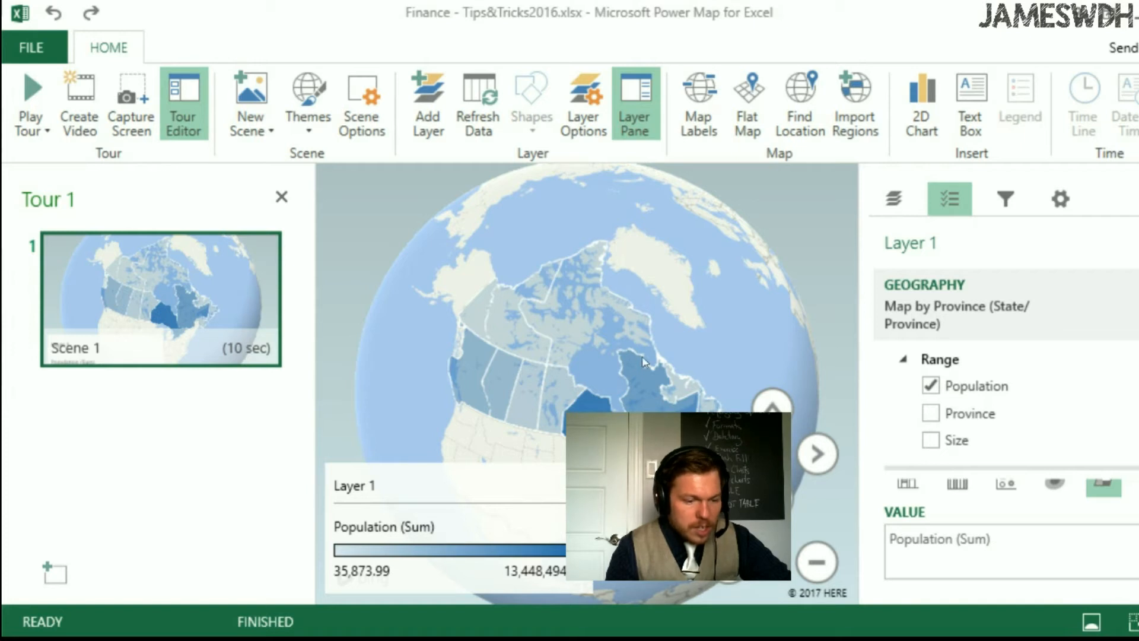
Step: Replace Population with Size as the value that shades the provinces
mouse_move(505, 378)
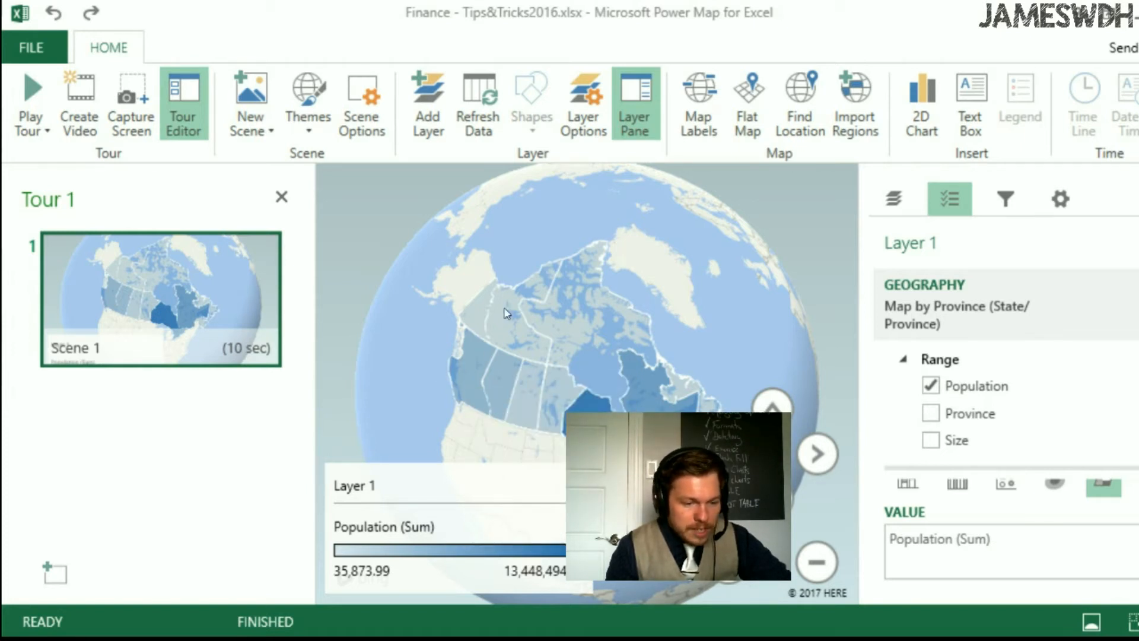
mouse_move(677, 371)
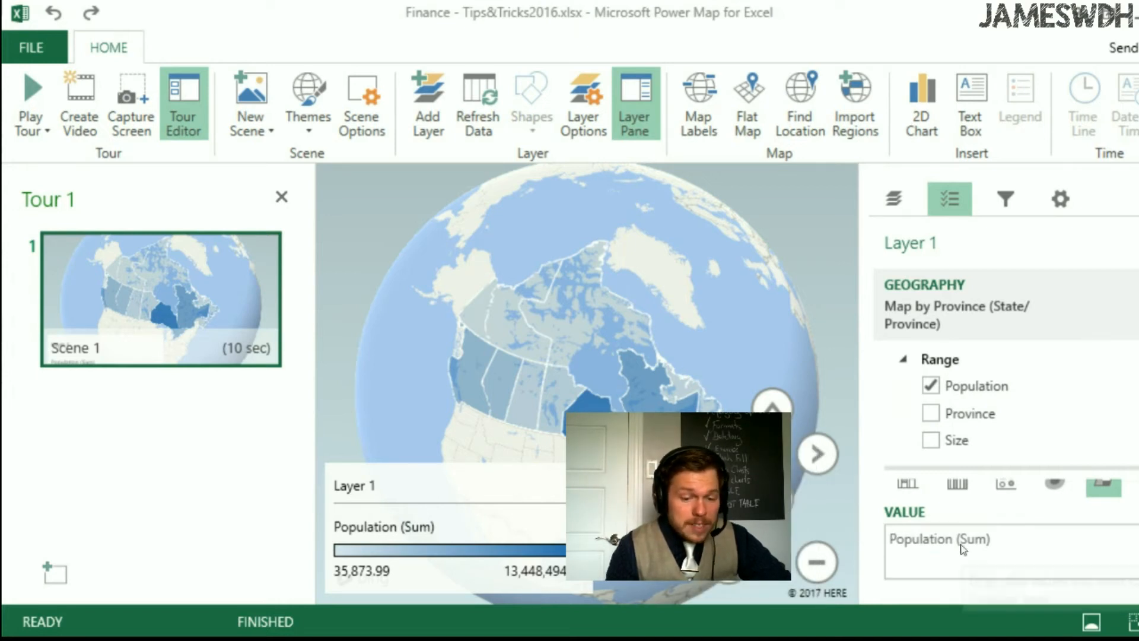
left_click_drag(945, 538, 829, 338)
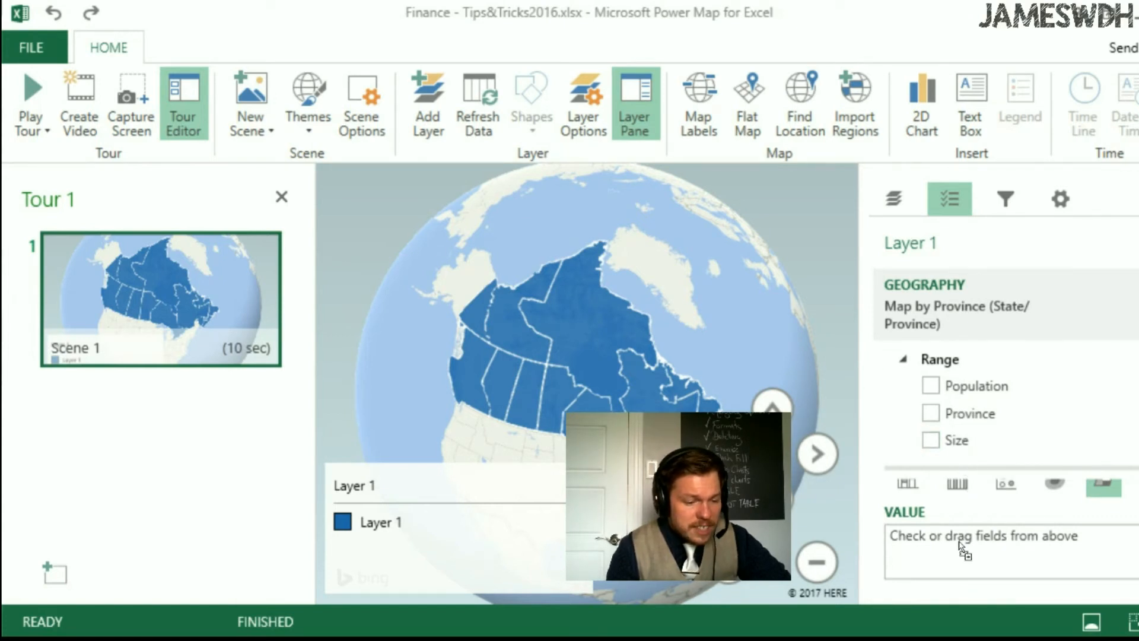
left_click_drag(961, 545, 947, 540)
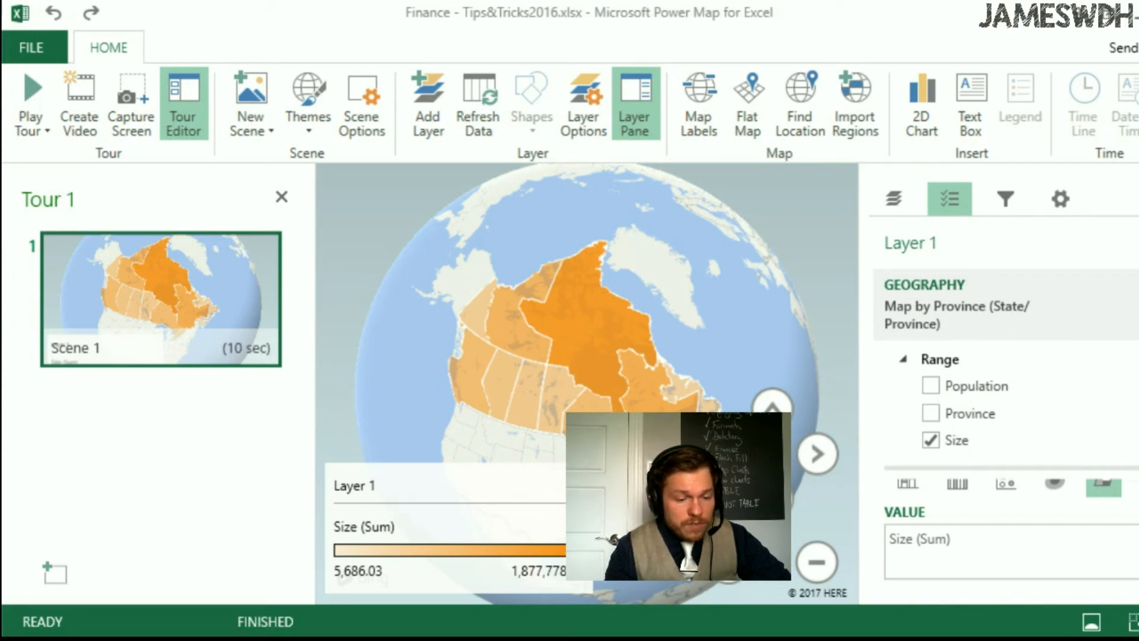
Step: Switch the globe to a flat map and inspect the Size values of Manitoba and Alberta
left_click_drag(649, 477, 633, 393)
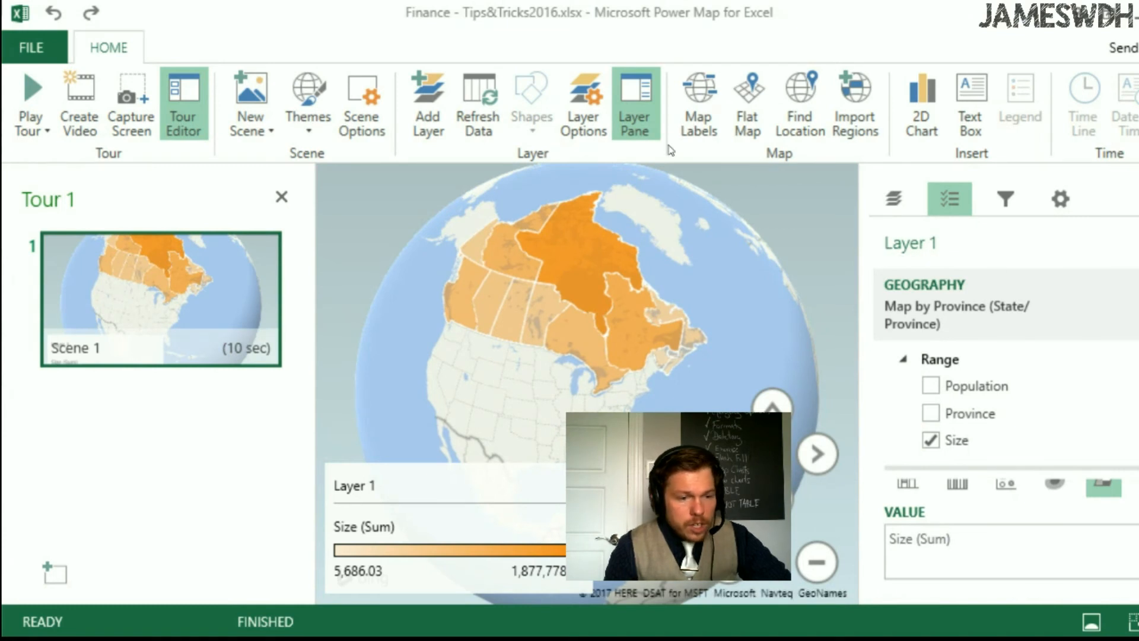
left_click(743, 123)
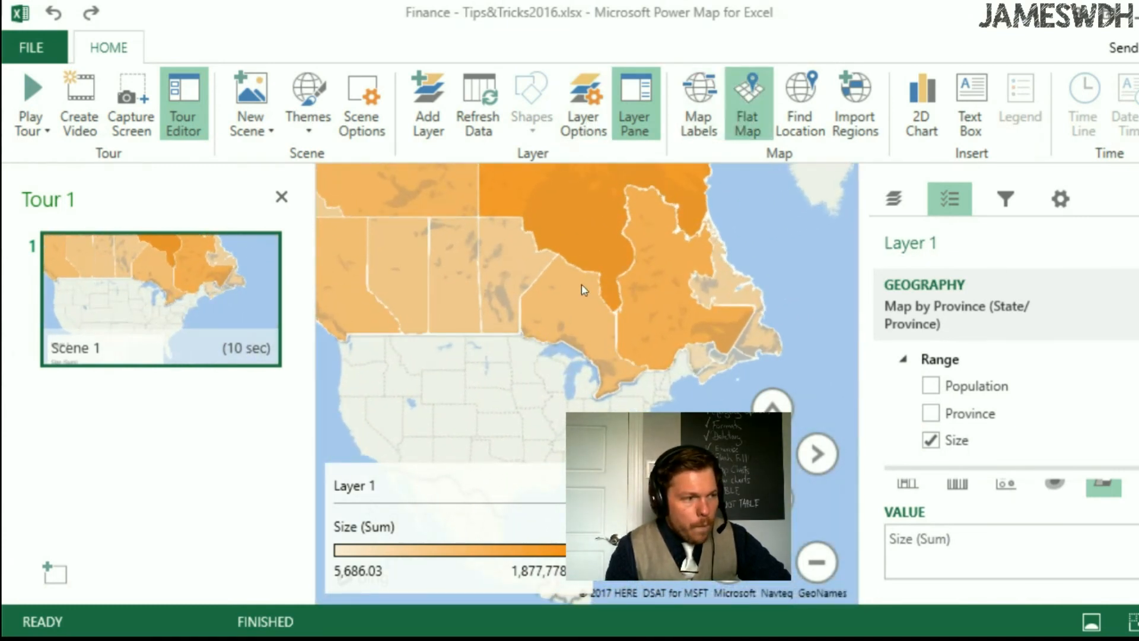
mouse_move(567, 286)
mouse_move(532, 353)
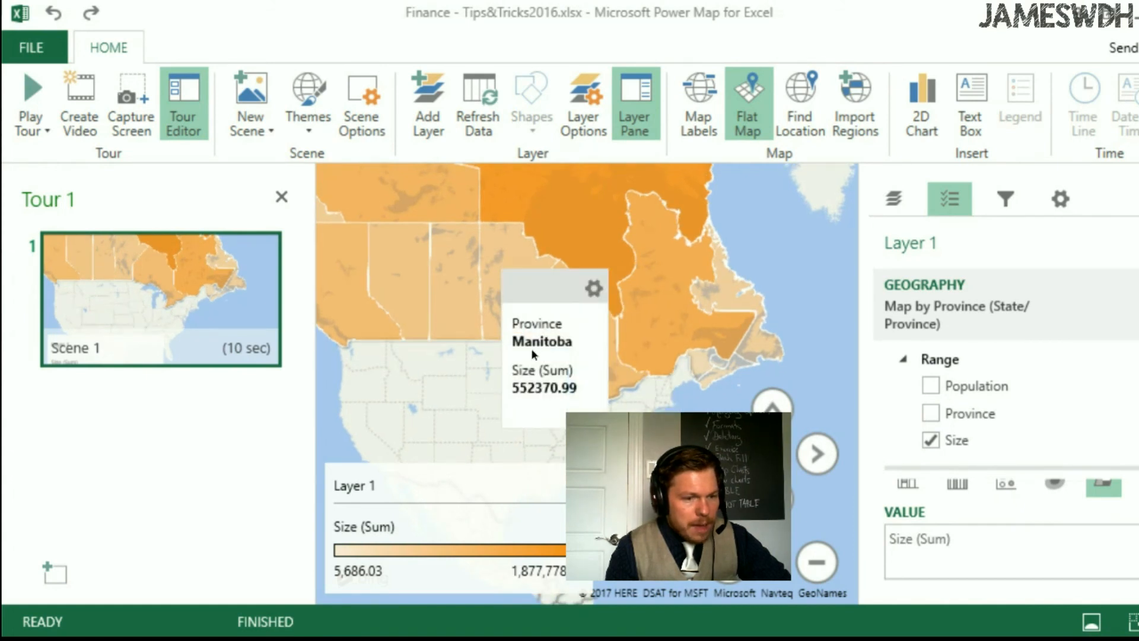
left_click_drag(402, 322, 448, 412)
mouse_move(449, 412)
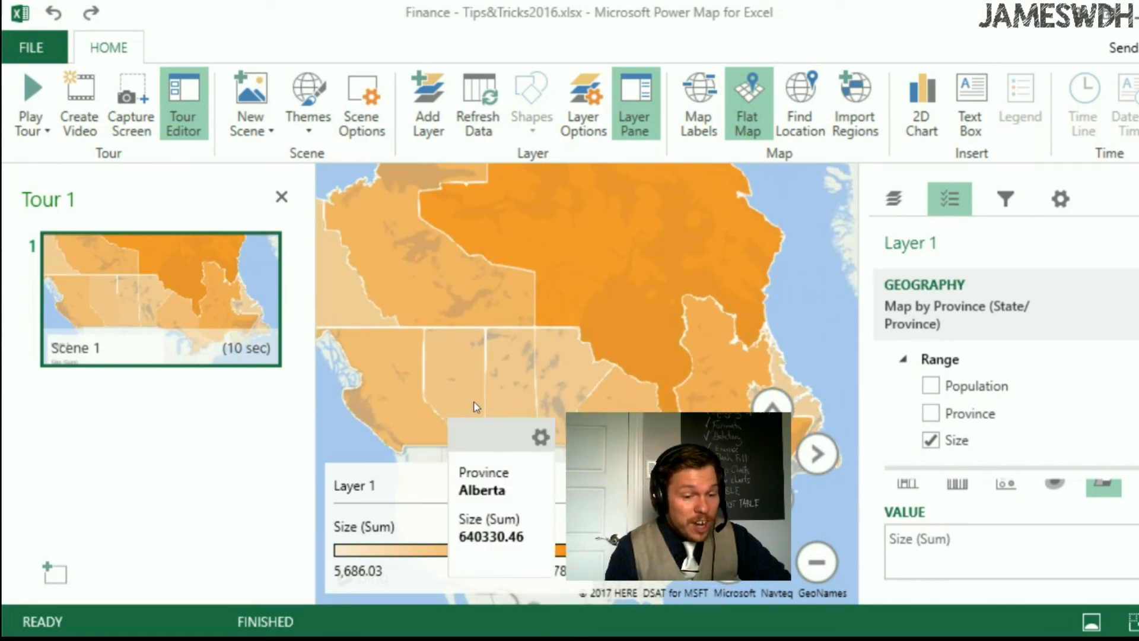